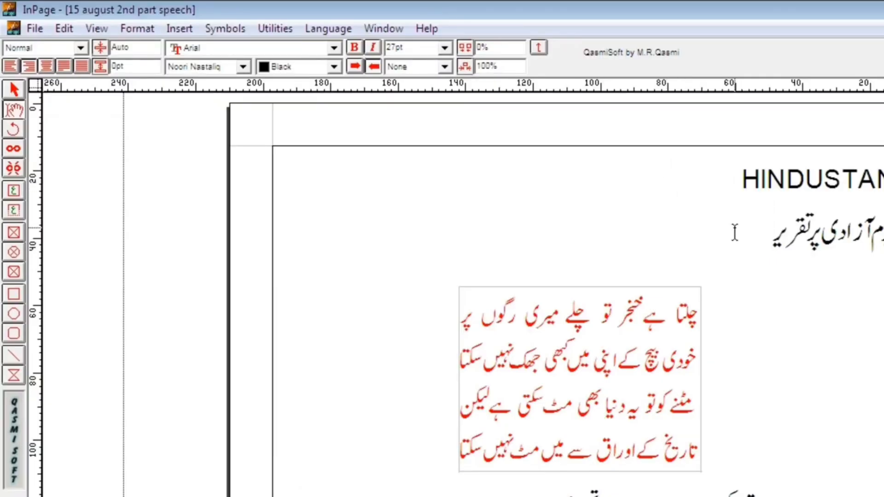
- Center the Urdu title line and the HINDUSTAN heading above it
drag(735, 233, 883, 233)
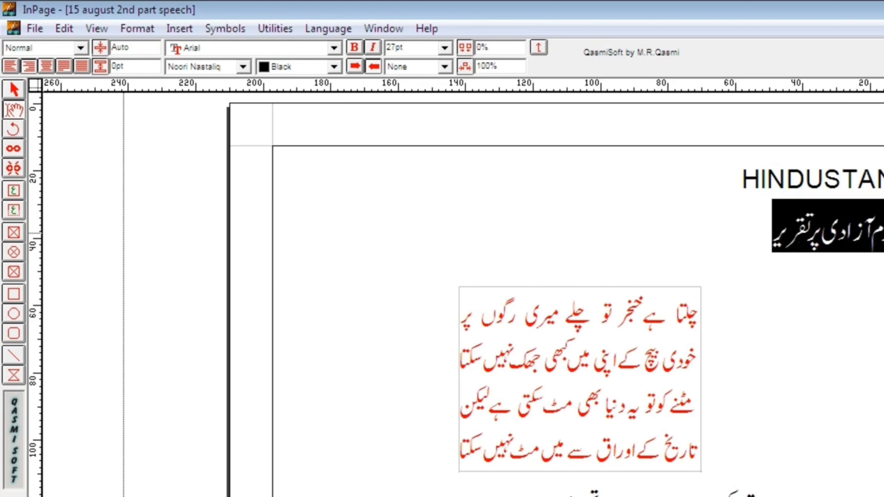
click(49, 68)
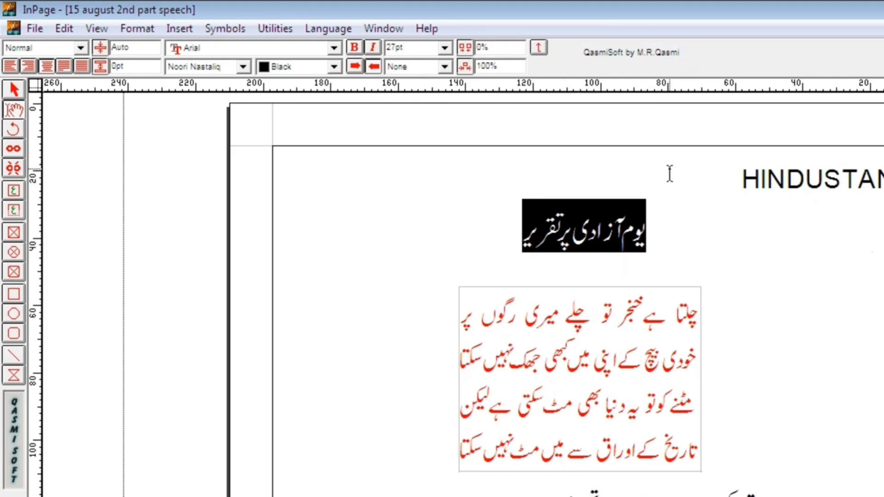
drag(670, 174, 747, 177)
click(45, 66)
click(483, 245)
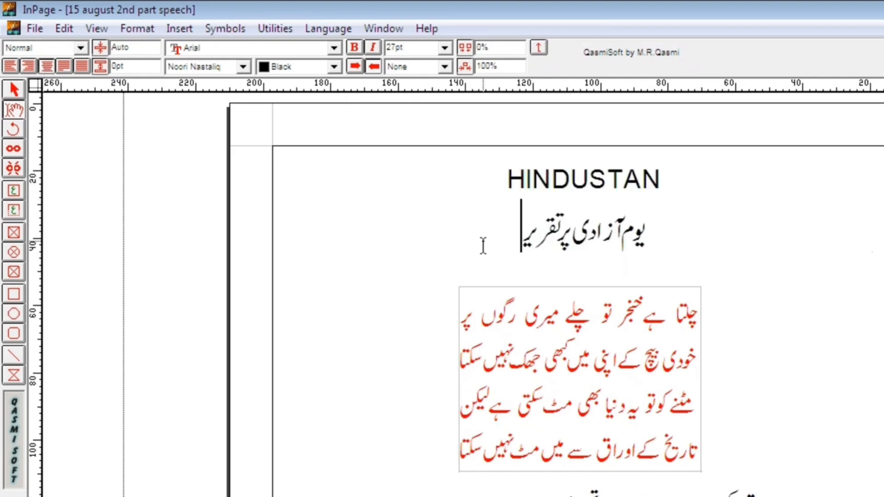
- Set the font size of the Urdu title line below HINDUSTAN to 28 pt
drag(518, 230, 678, 242)
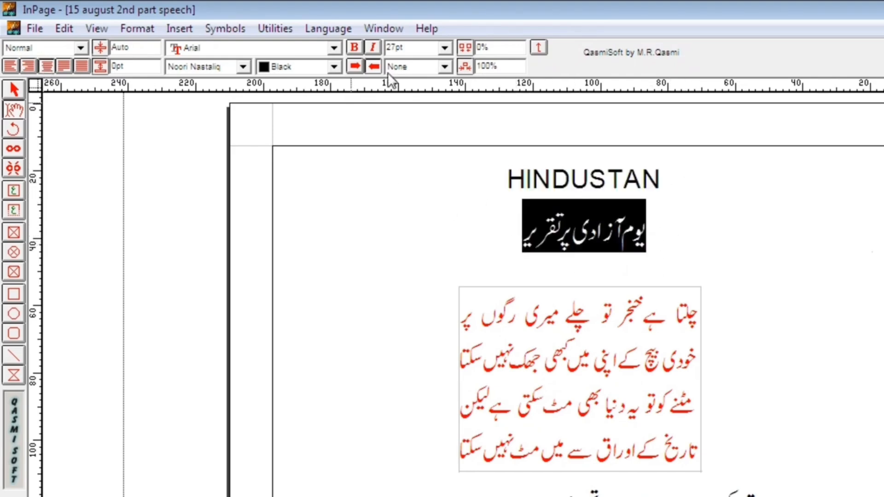
double_click(407, 48)
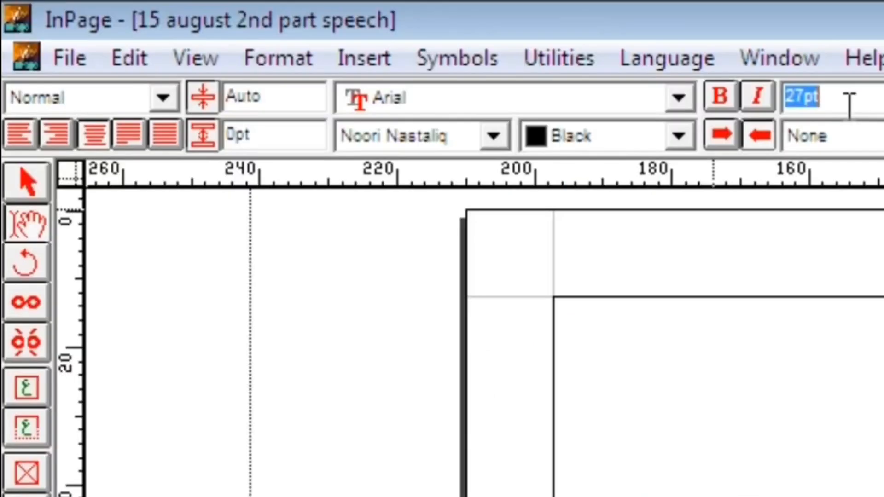
click(418, 51)
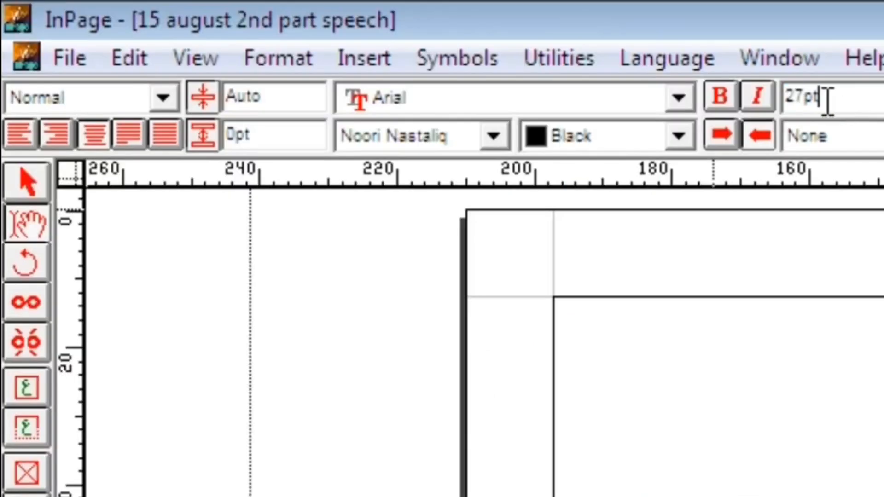
double_click(407, 50)
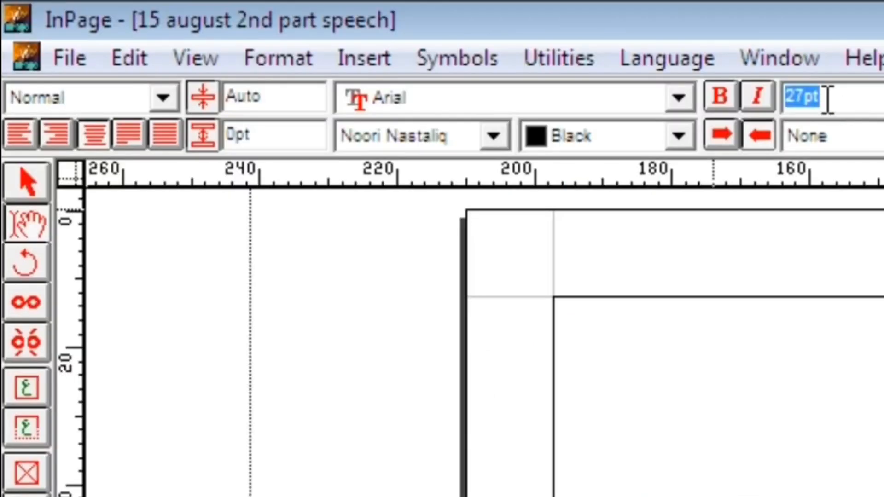
click(826, 97)
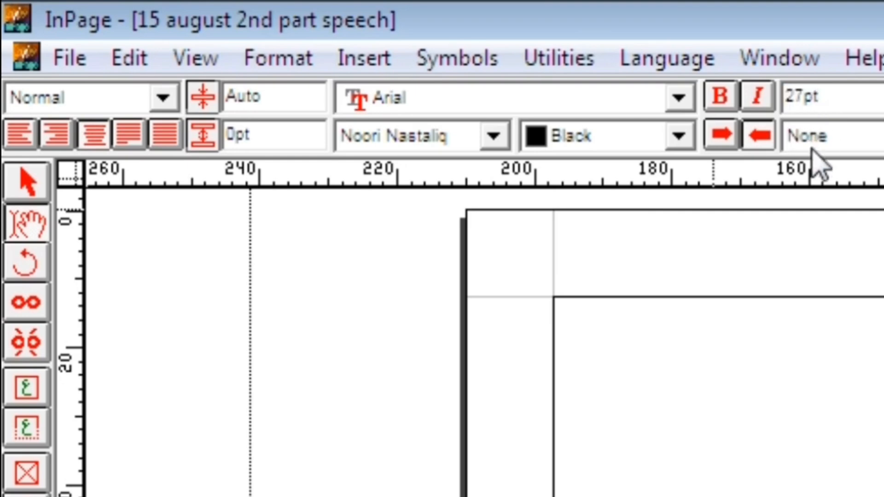
double_click(824, 94)
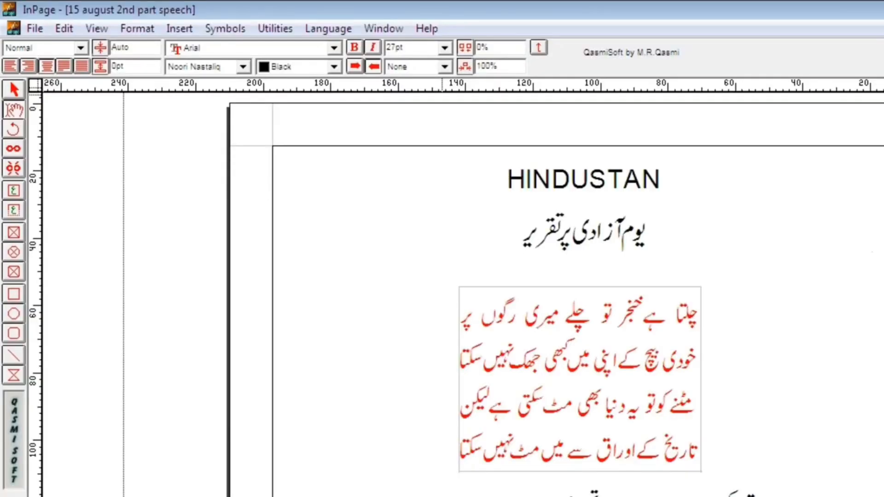
double_click(405, 49)
text(28)
key(Return)
drag(518, 239, 656, 239)
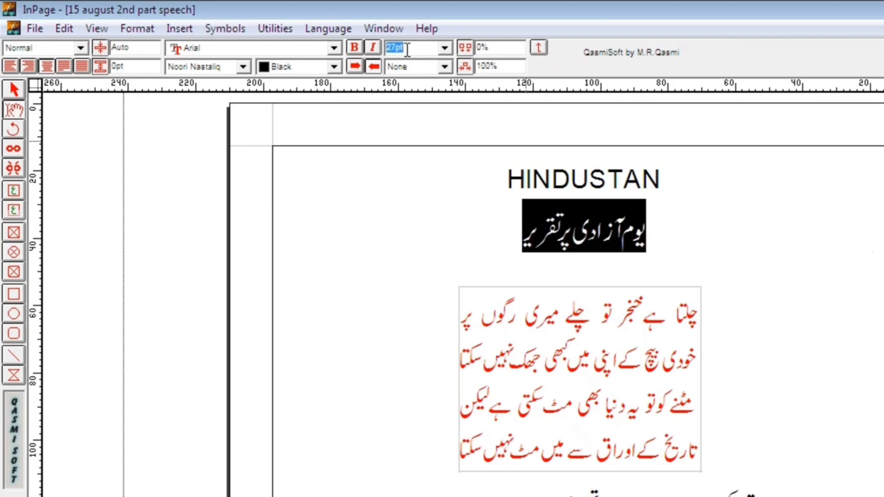
text(28)
key(Return)
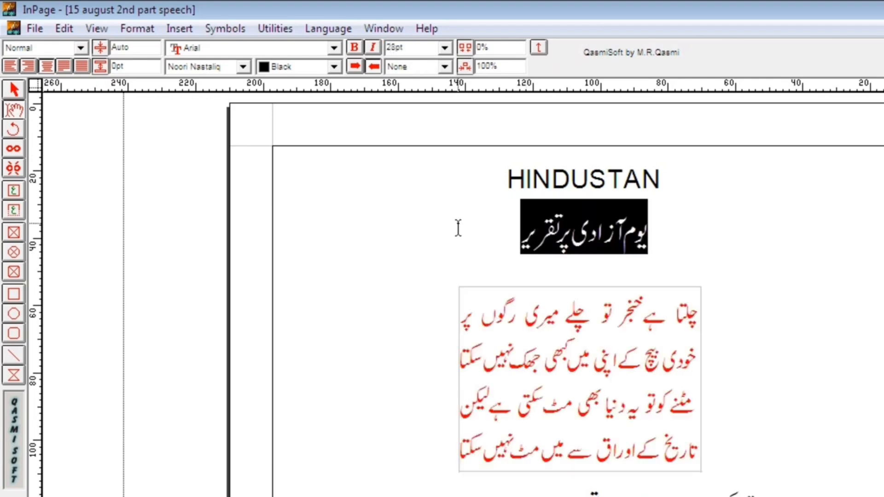
- Change the Urdu font of the title line to Bombay Black
click(478, 225)
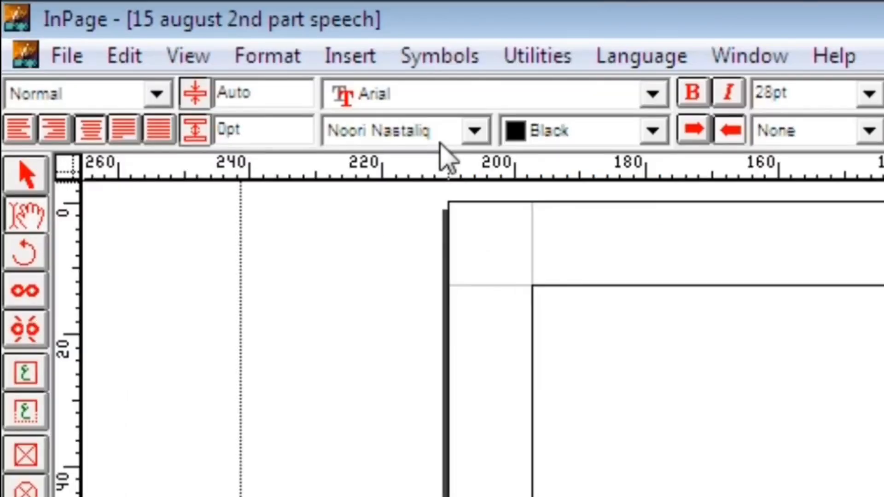
click(474, 132)
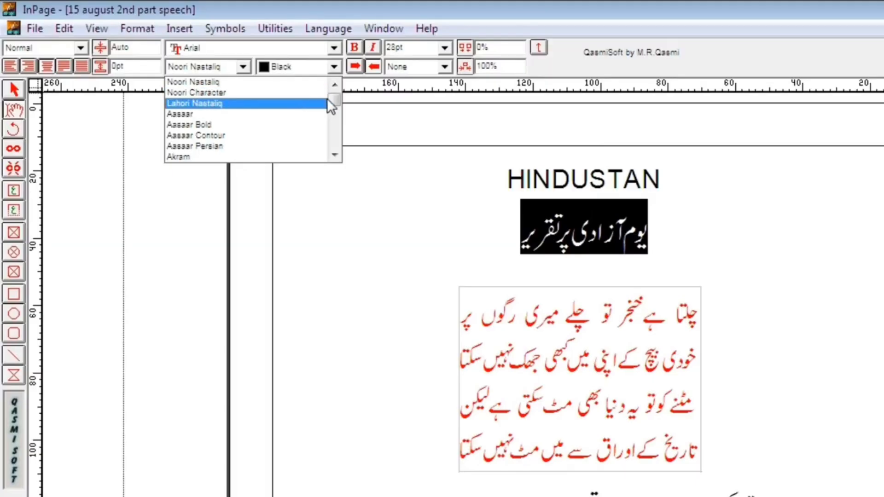
drag(332, 101, 332, 115)
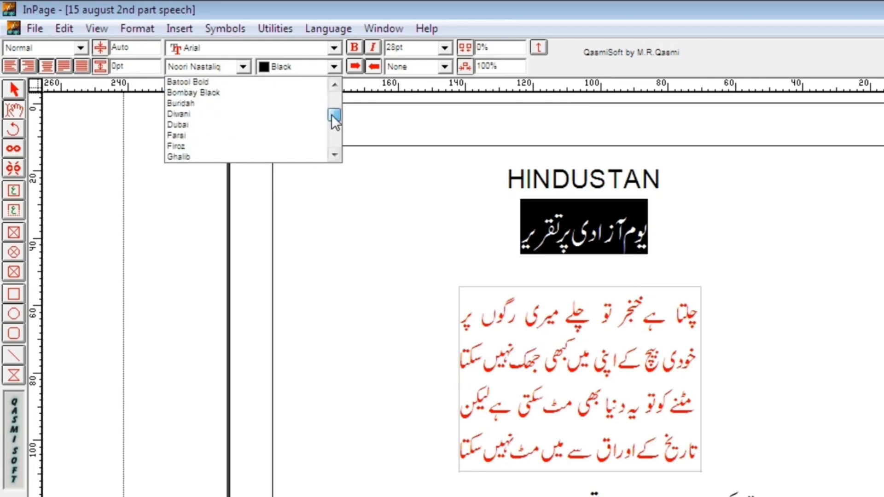
click(216, 93)
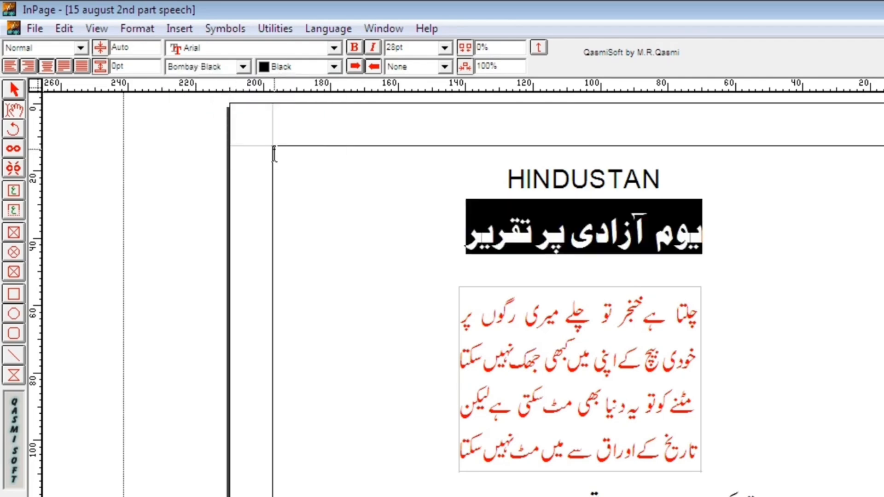
click(436, 242)
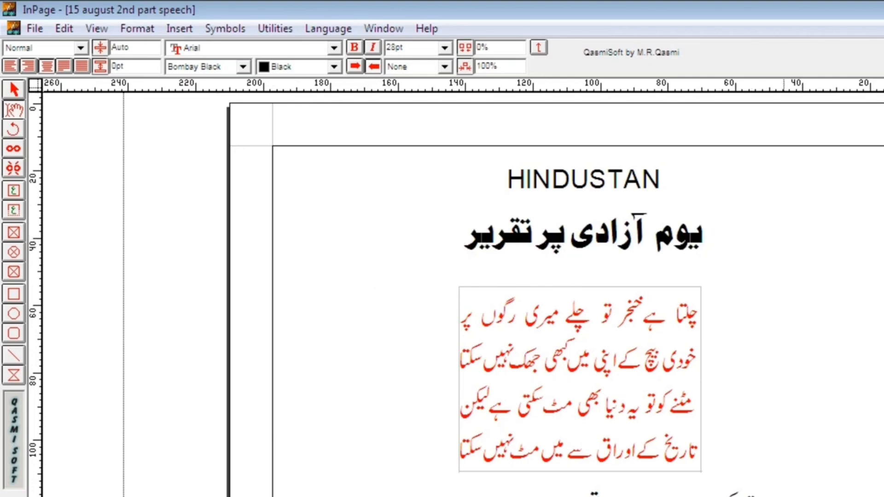
- Apply the Unwan font to the opening words "جناب صدر" of the salutation line below the red verse
drag(783, 496, 852, 496)
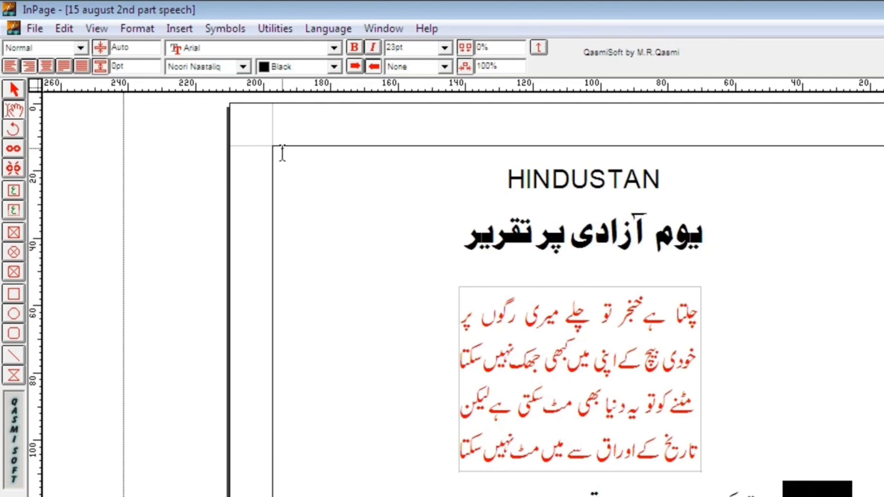
click(232, 67)
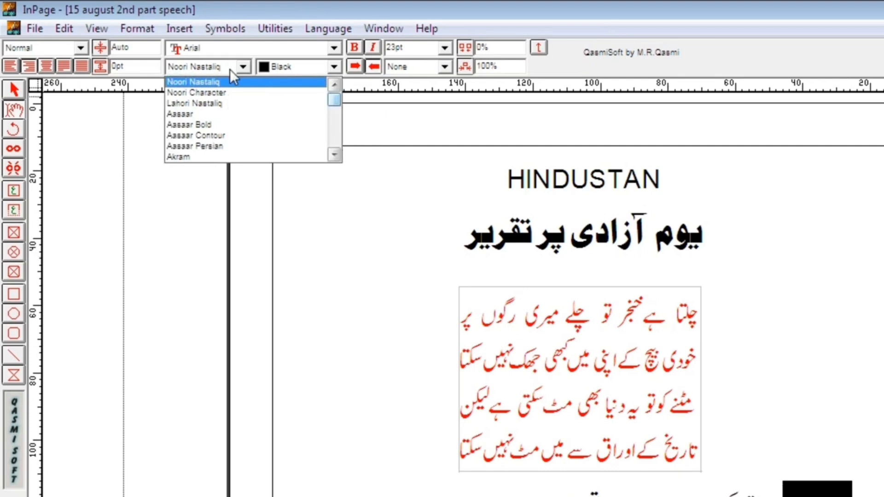
key(u)
key(Return)
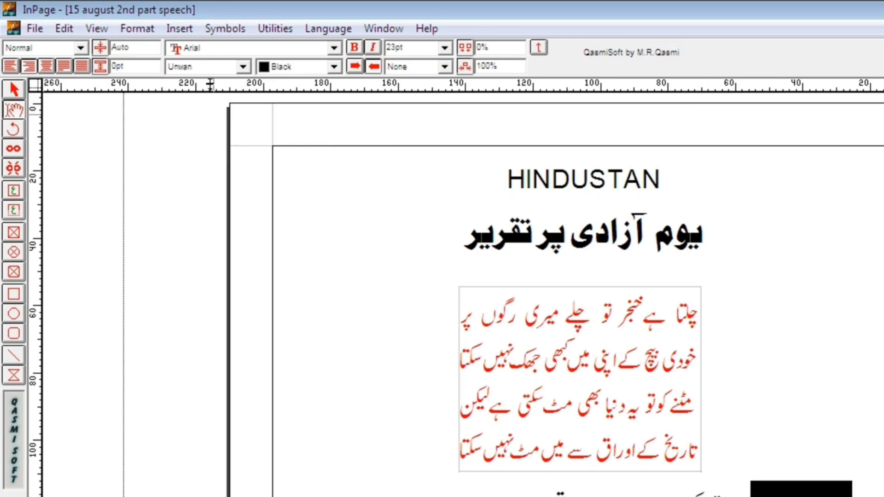
click(207, 67)
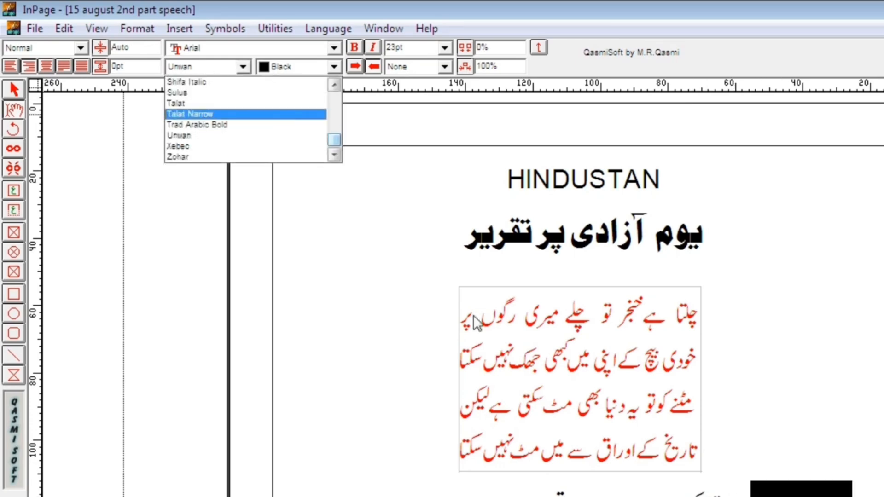
key(Escape)
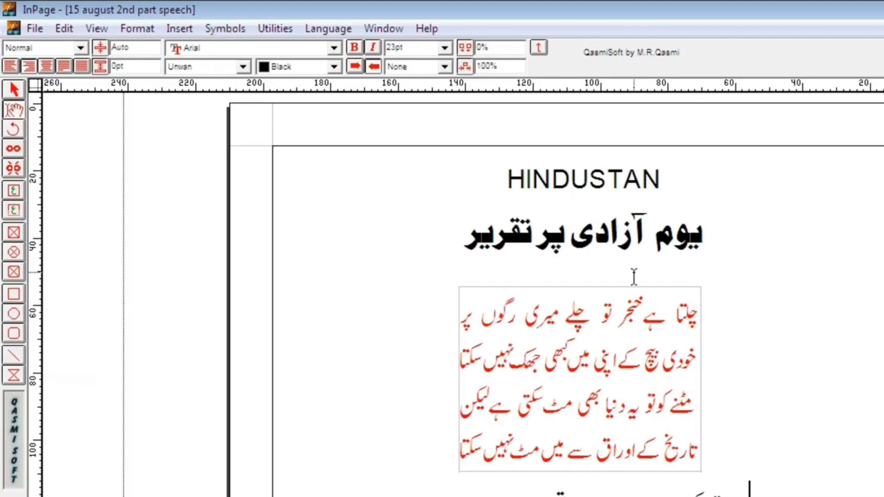
- Change the English font of the HINDUSTAN heading to Arial Black
click(505, 189)
drag(505, 190, 511, 167)
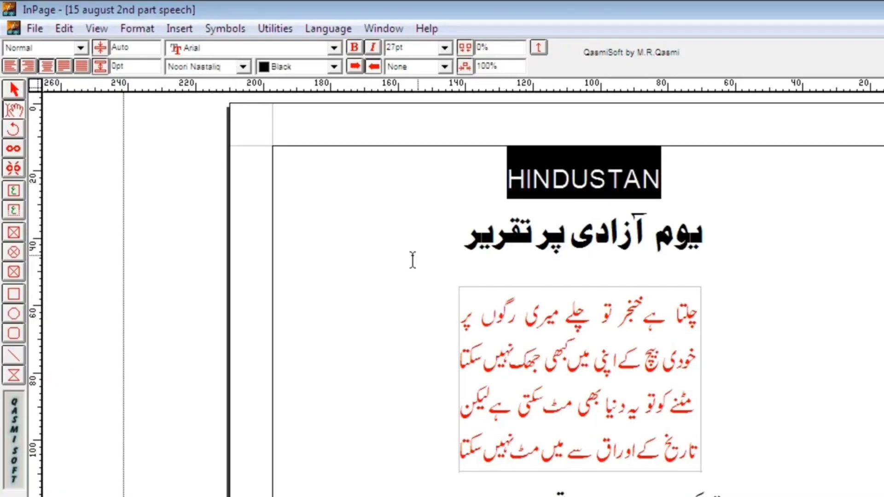
click(287, 47)
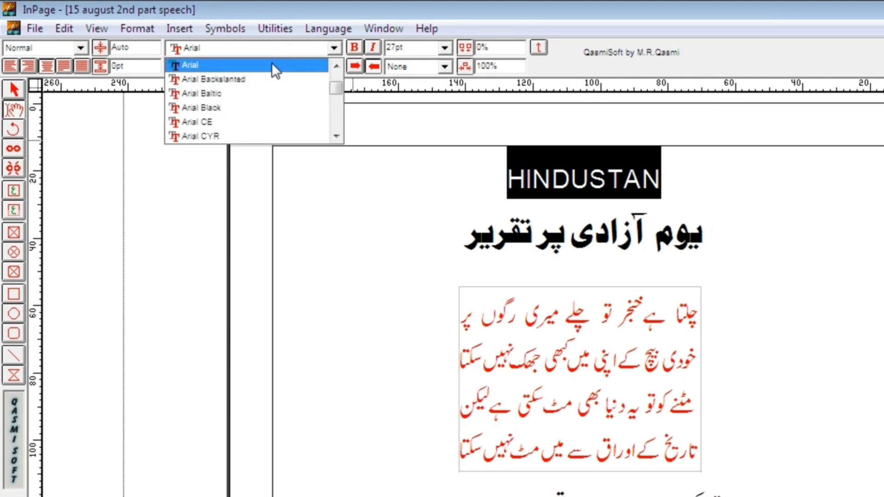
click(220, 104)
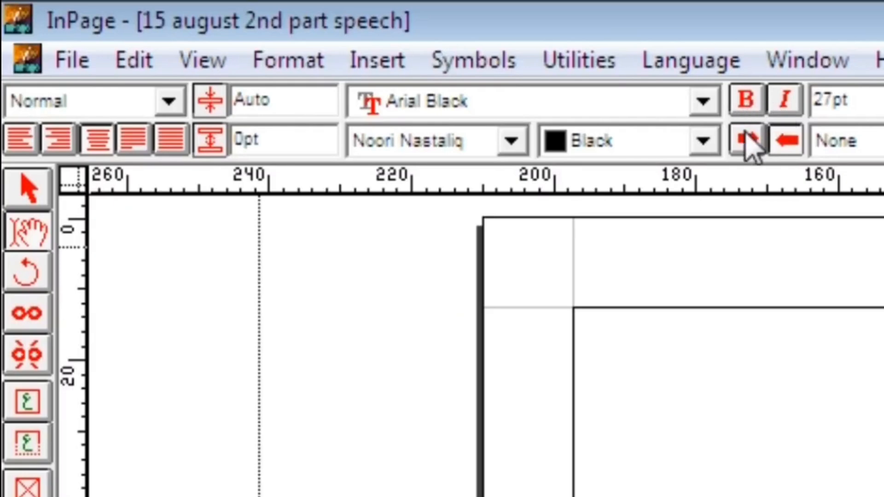
- Try bold and italic formatting on the Urdu title line and turn both off again
drag(449, 227, 726, 231)
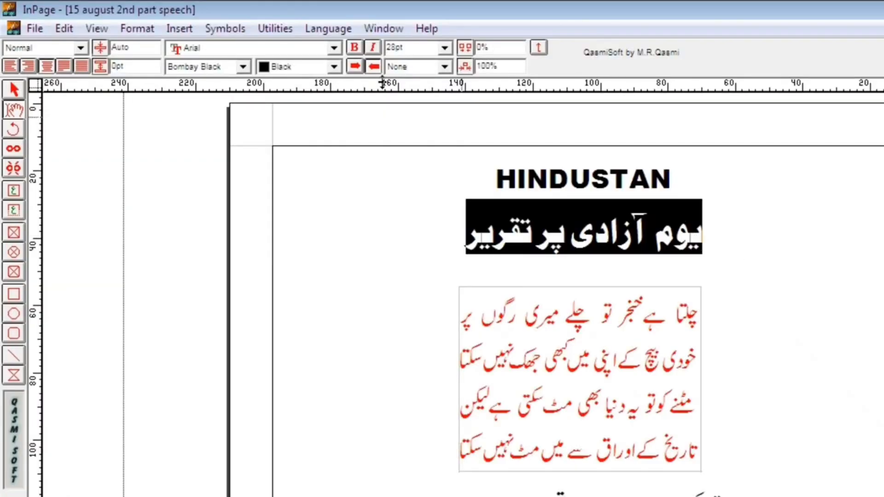
click(357, 51)
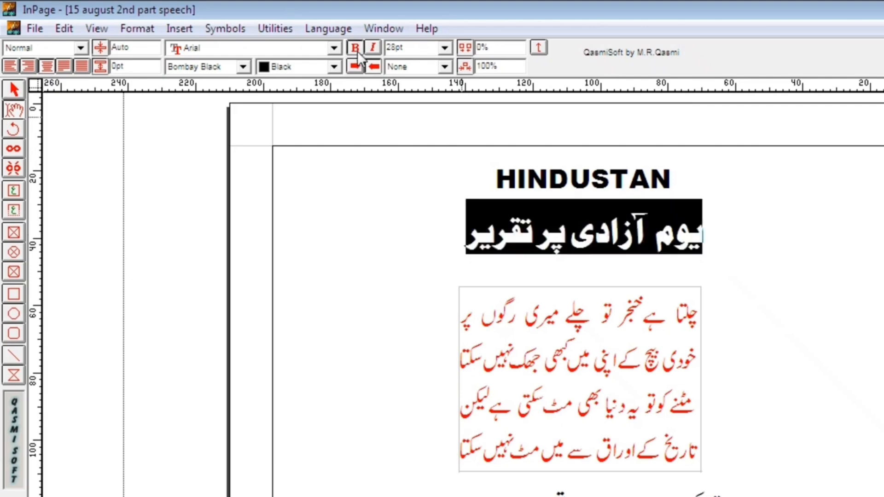
click(373, 49)
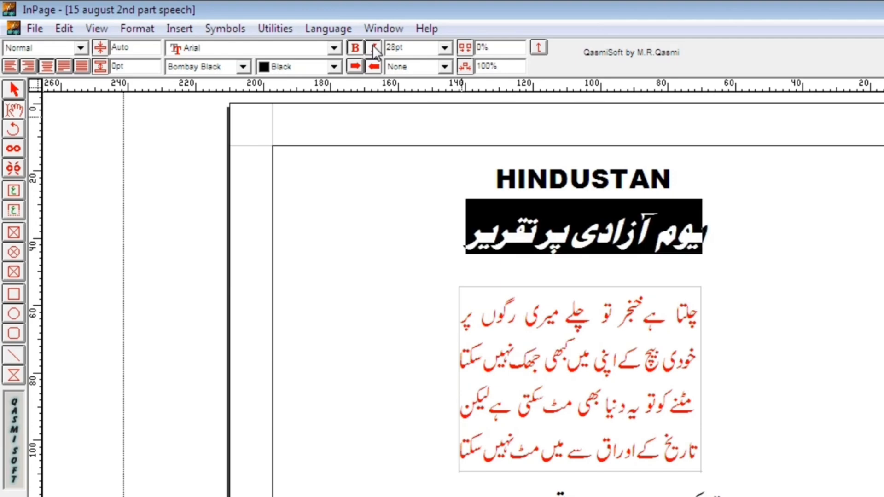
click(372, 45)
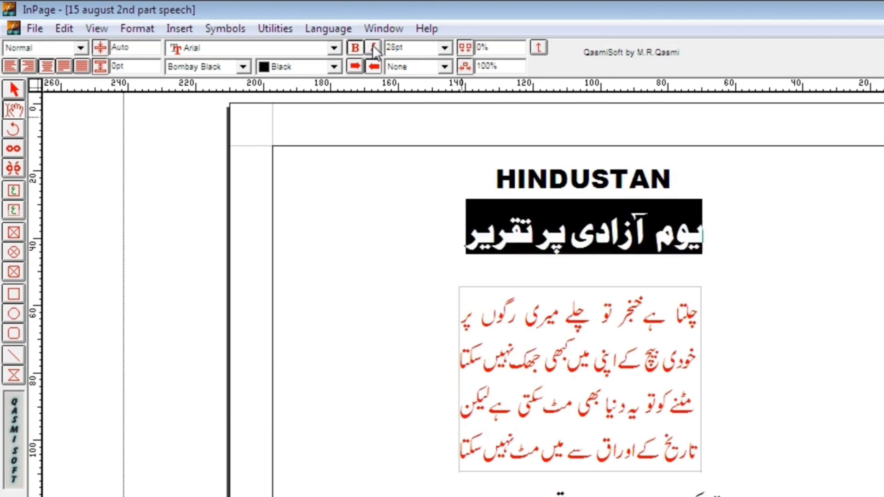
click(359, 46)
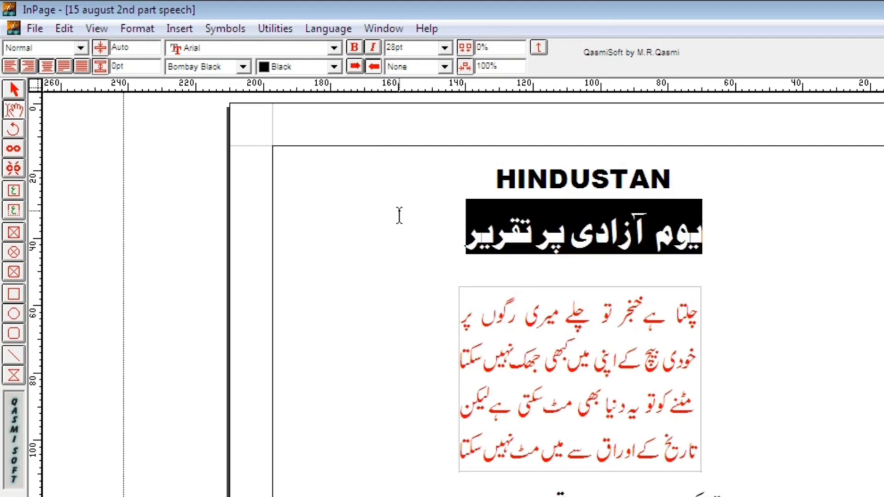
click(463, 248)
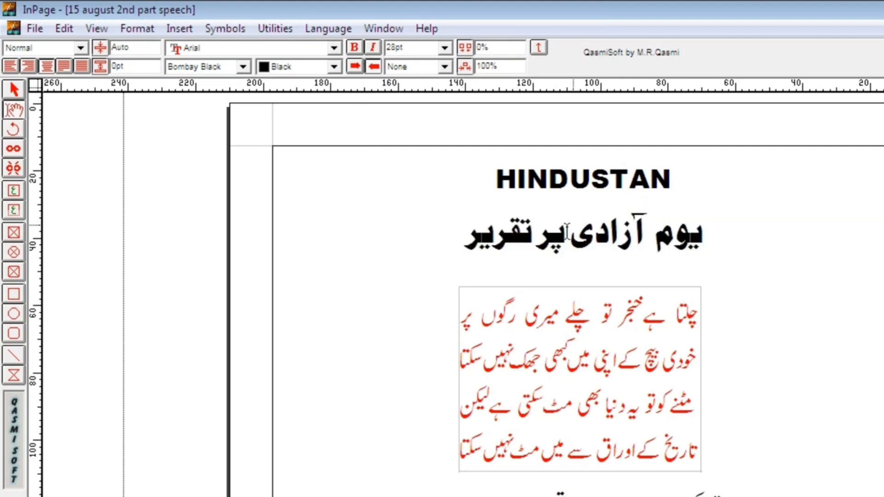
- Try left and right alignment on the body paragraphs below the salutation, and justify them with the last lines kept right-aligned
scroll(585, 277, down, 5)
click(830, 262)
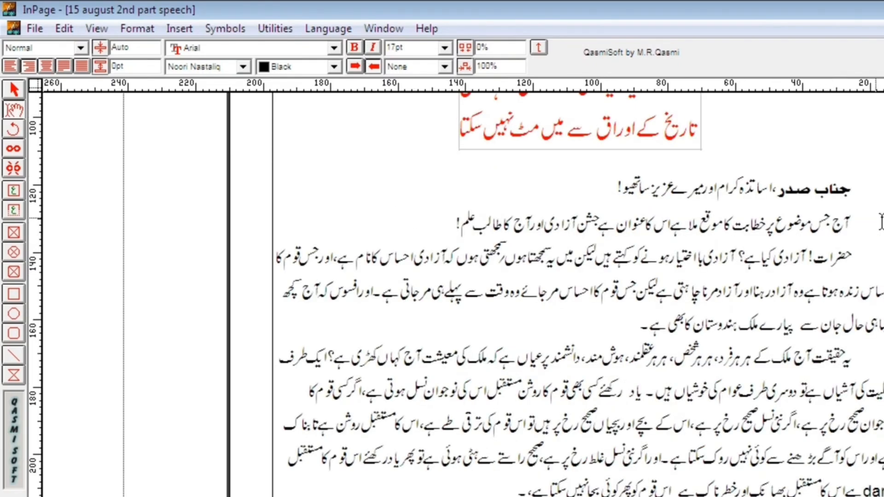
drag(881, 220, 883, 496)
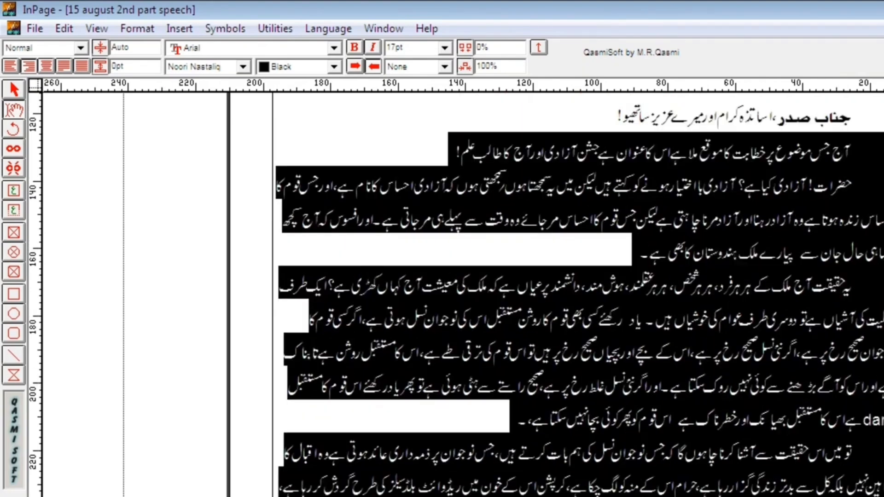
click(11, 65)
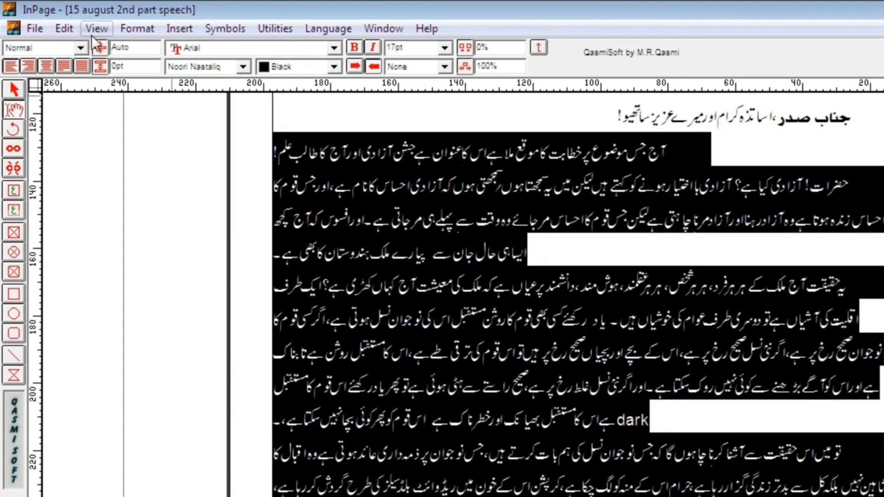
click(26, 63)
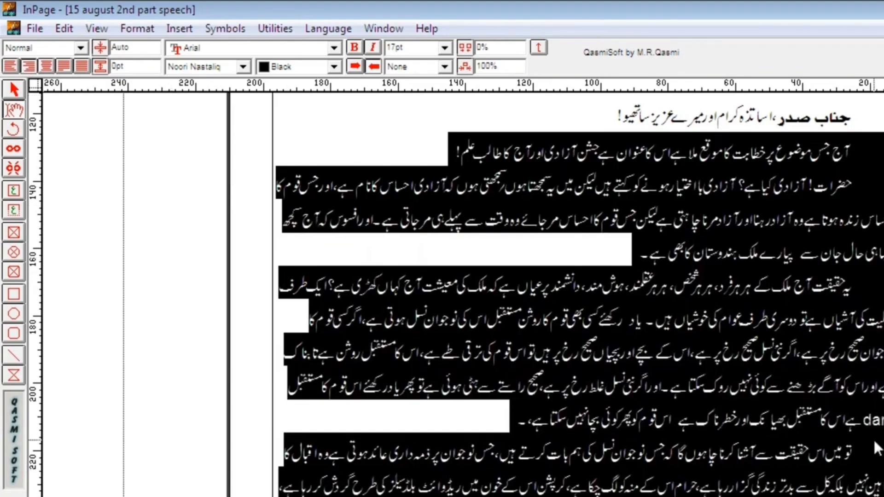
click(65, 65)
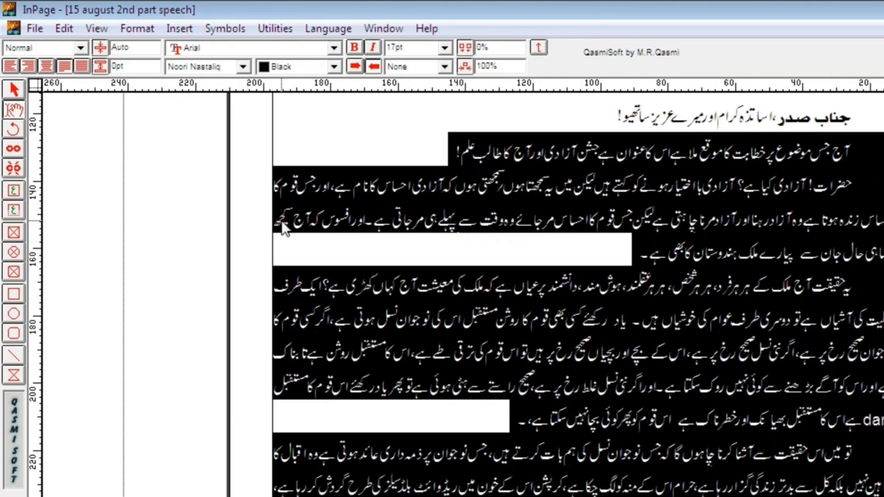
- Set the line spacing of all body paragraphs below the salutation line to 23 pt
click(860, 143)
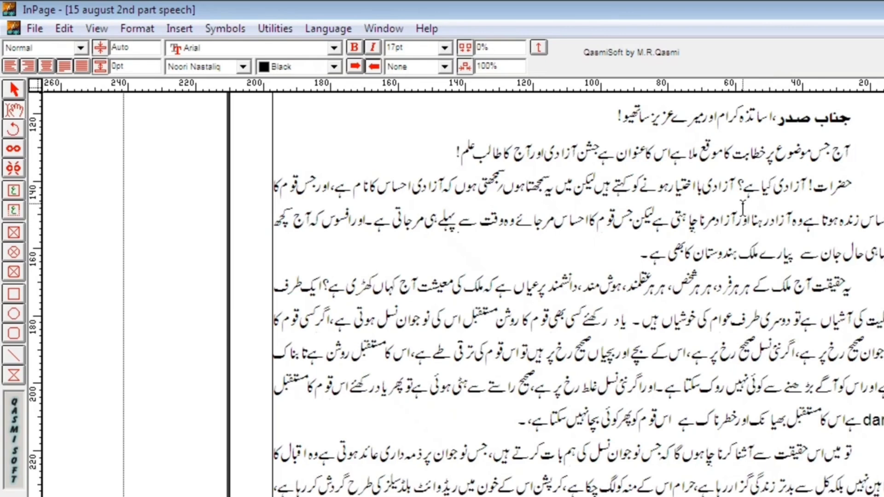
drag(852, 148, 276, 493)
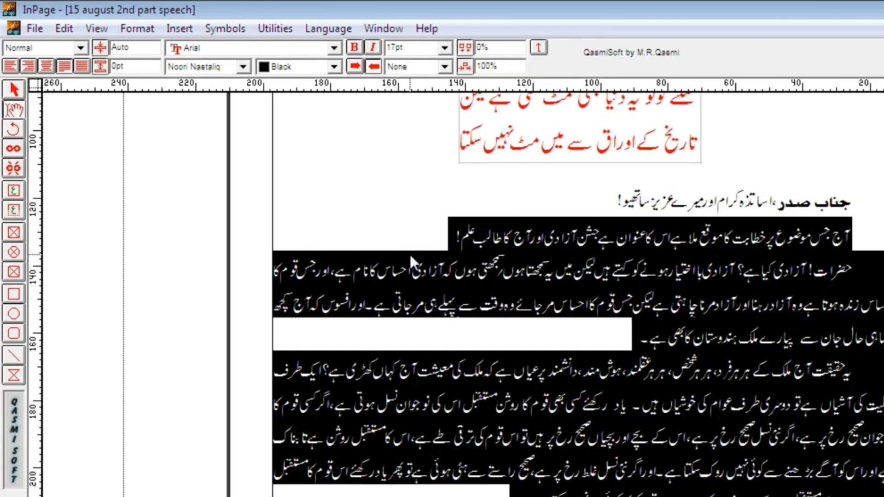
double_click(137, 50)
text(23)
key(Return)
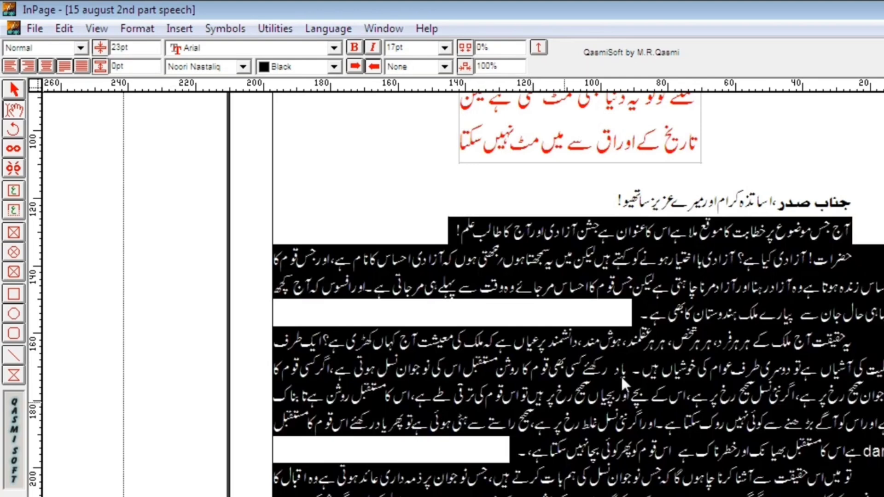
click(768, 288)
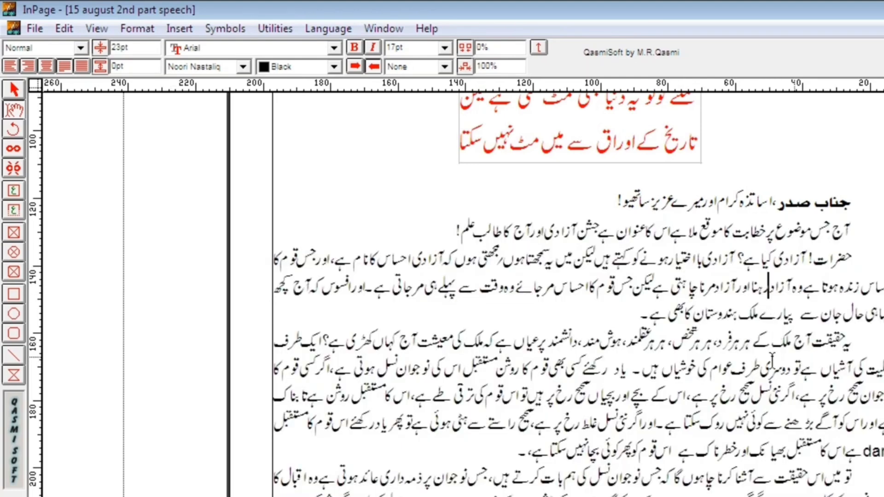
- Undo the body paragraphs' line spacing change and redo it to compare the two spacings
key(ctrl+2)
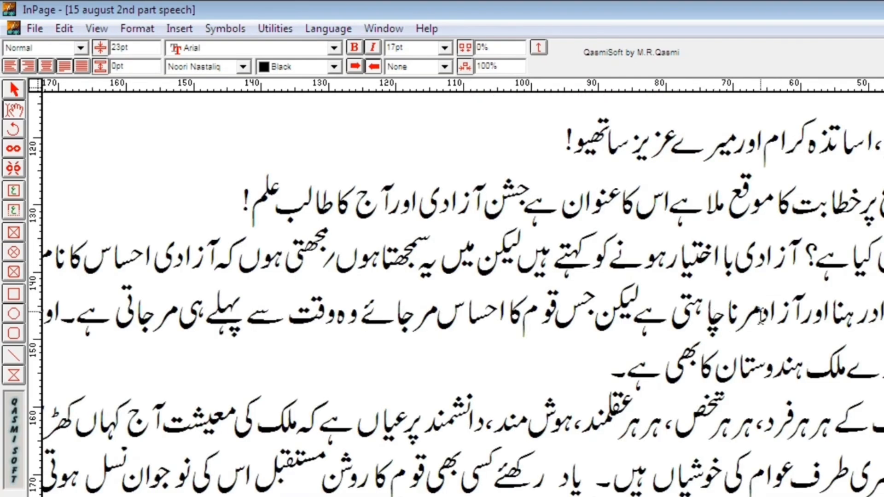
key(ctrl+z)
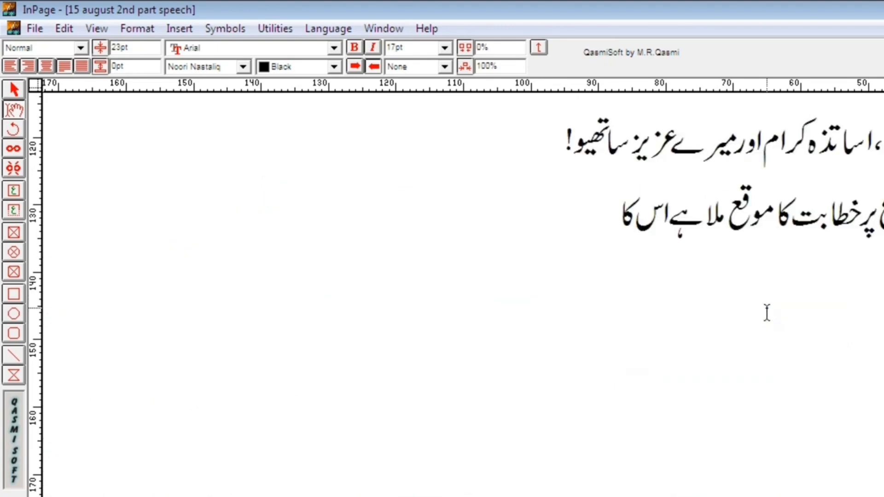
key(ctrl+z)
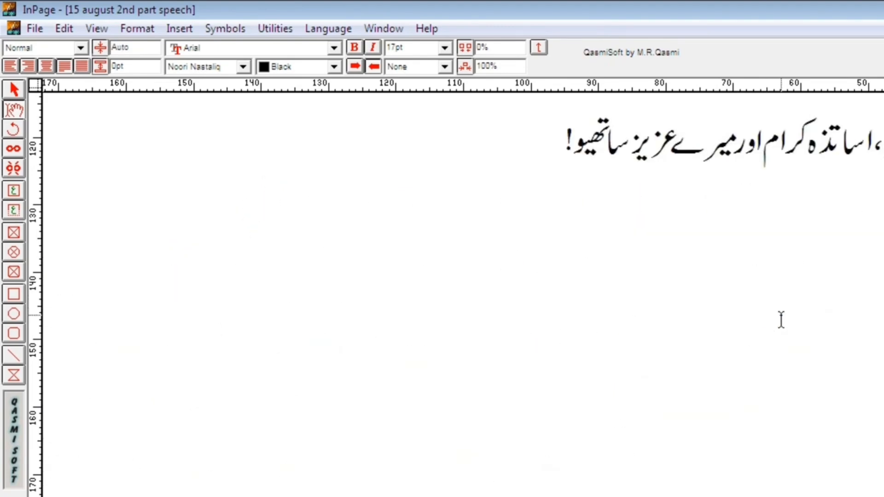
key(ctrl+y)
key(ctrl+y)
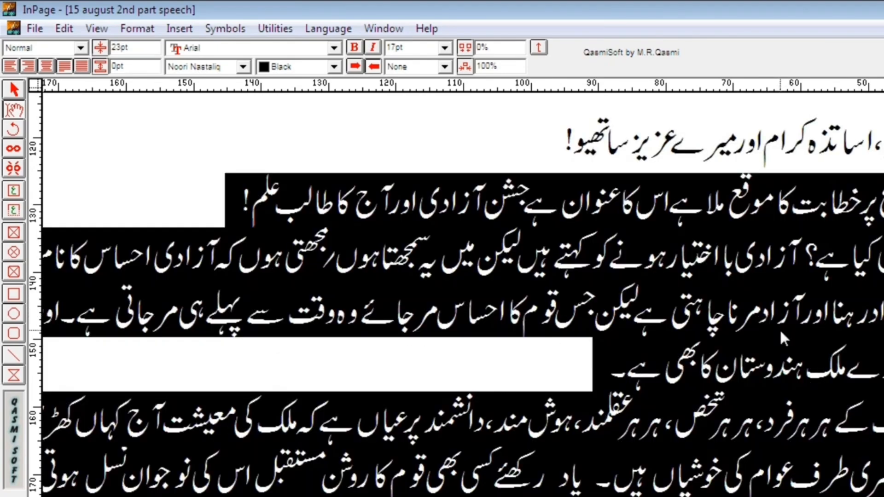
click(780, 328)
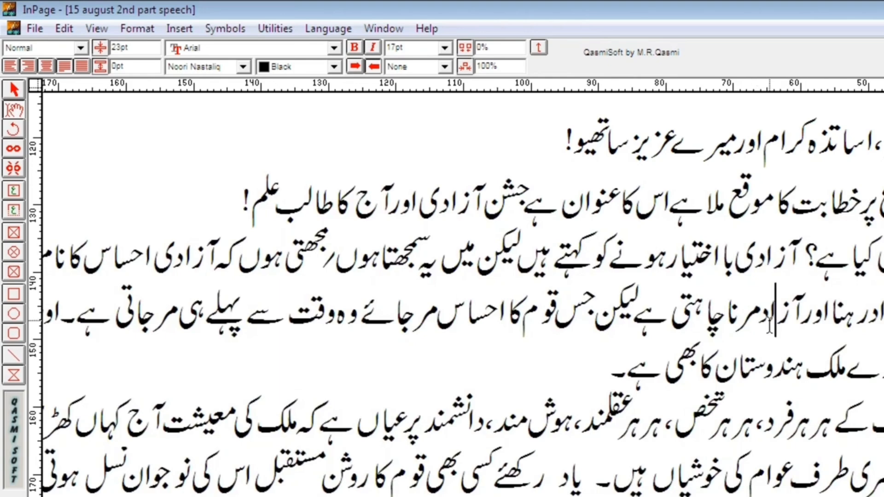
- Set the line spacing of the four-line red verse to 30 pt
key(F5)
scroll(762, 328, up, 3)
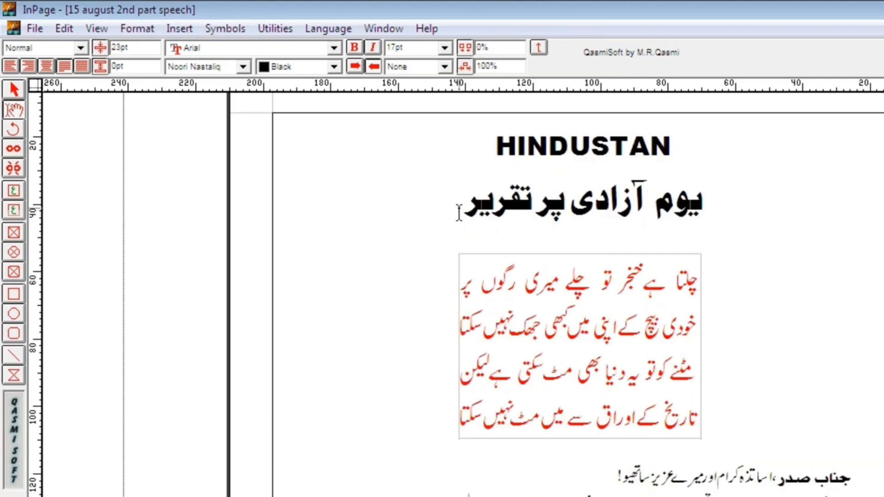
click(641, 282)
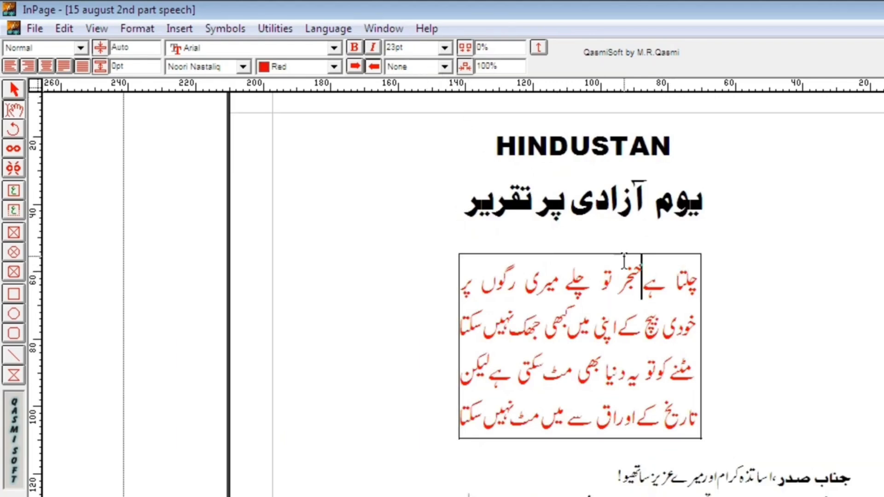
drag(693, 283, 467, 439)
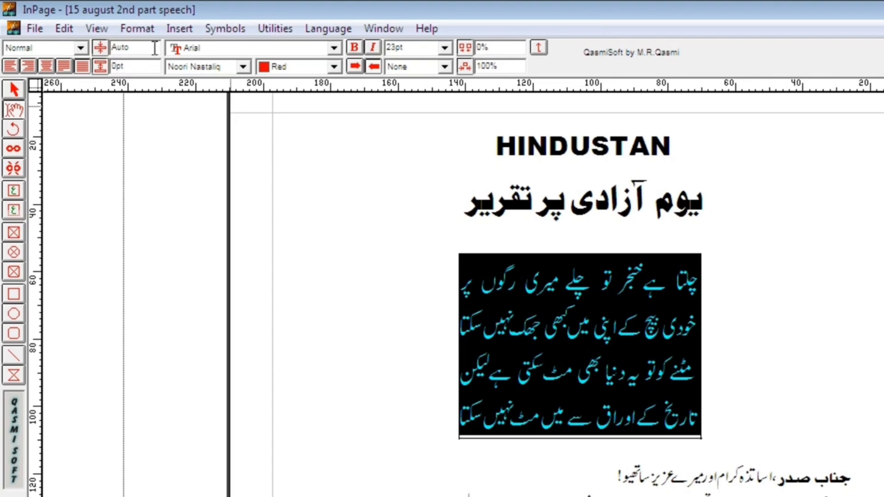
double_click(131, 48)
text(30)
key(Return)
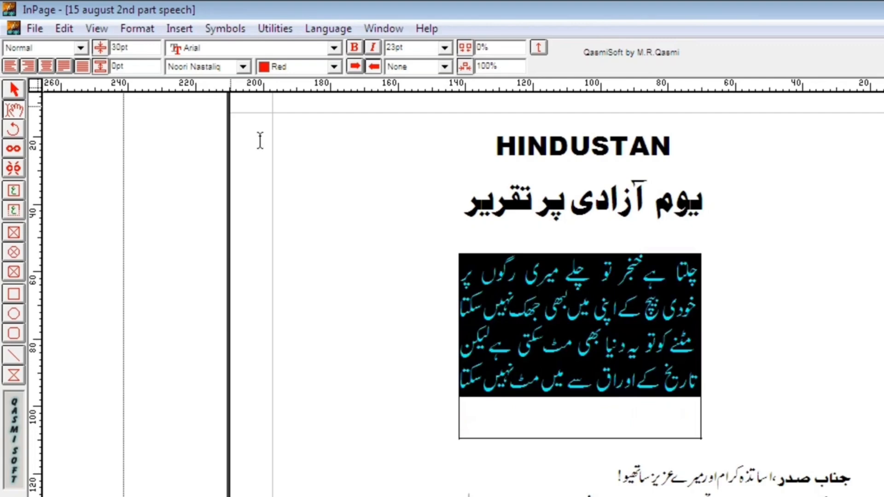
click(539, 379)
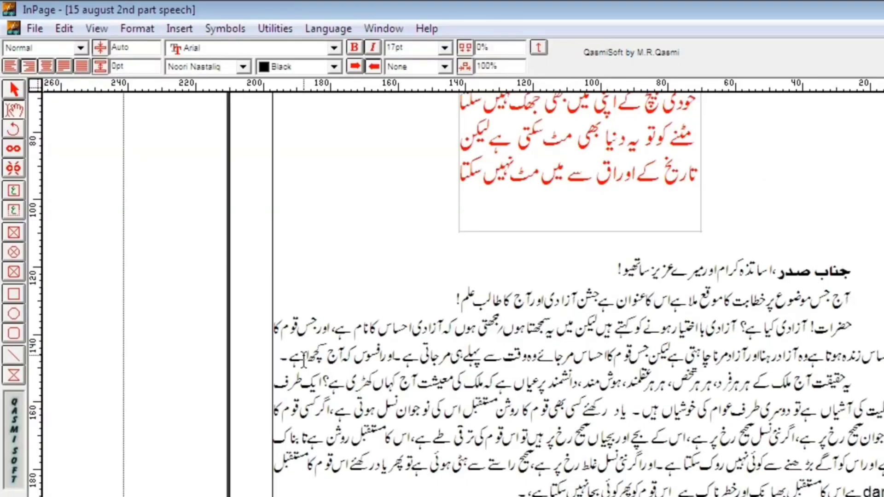
- Set the character spacing of the last lines of the paragraph beginning "یہ حقیقت" to -2%
click(304, 355)
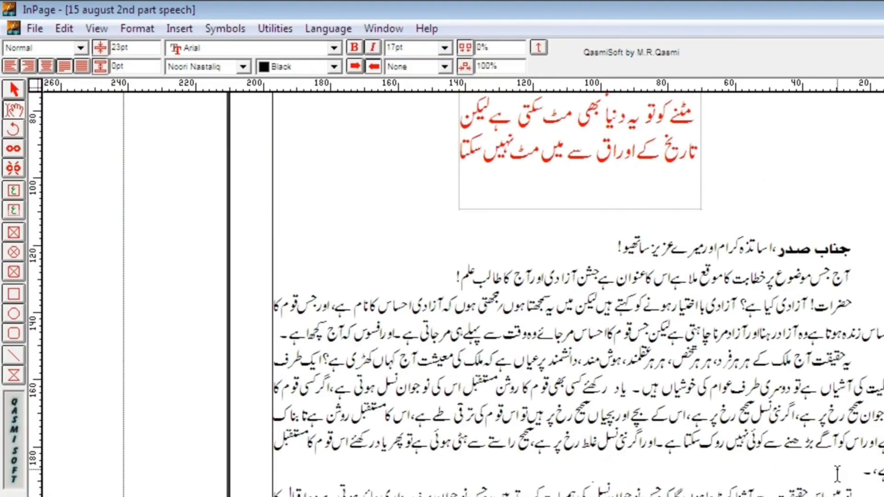
click(862, 471)
drag(867, 471, 881, 414)
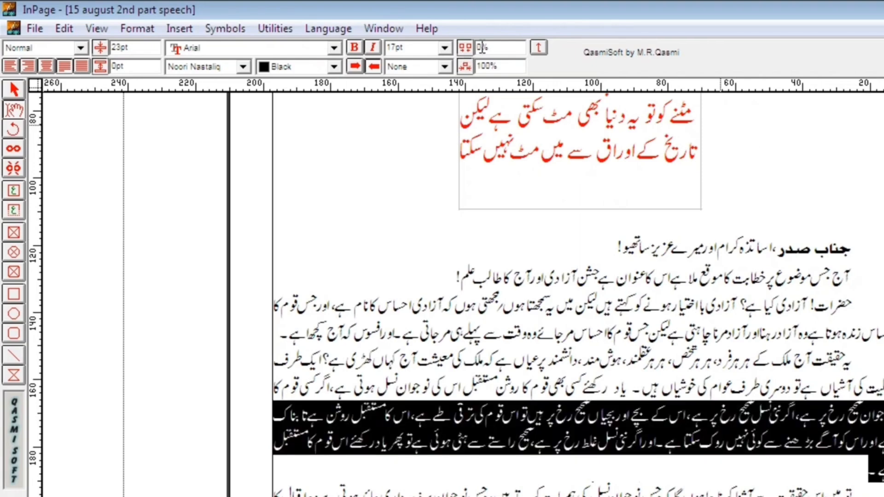
double_click(497, 48)
key(BackSpace)
text(-2)
key(Return)
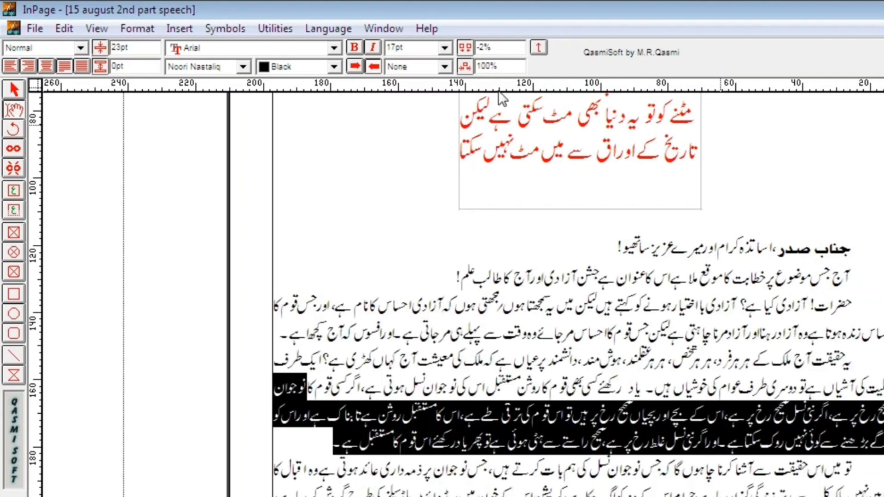
click(304, 458)
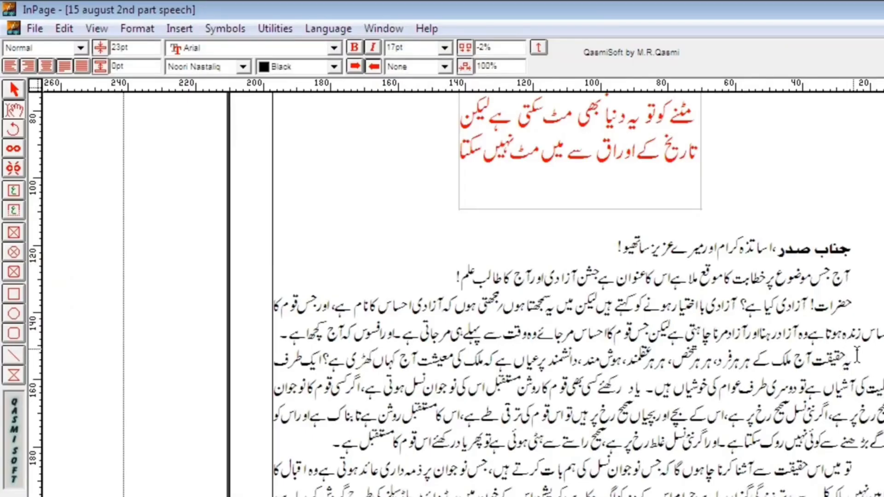
- Try a 50% character width on the whole paragraph beginning "یہ حقیقت" and restore it to 100%
drag(852, 359, 338, 451)
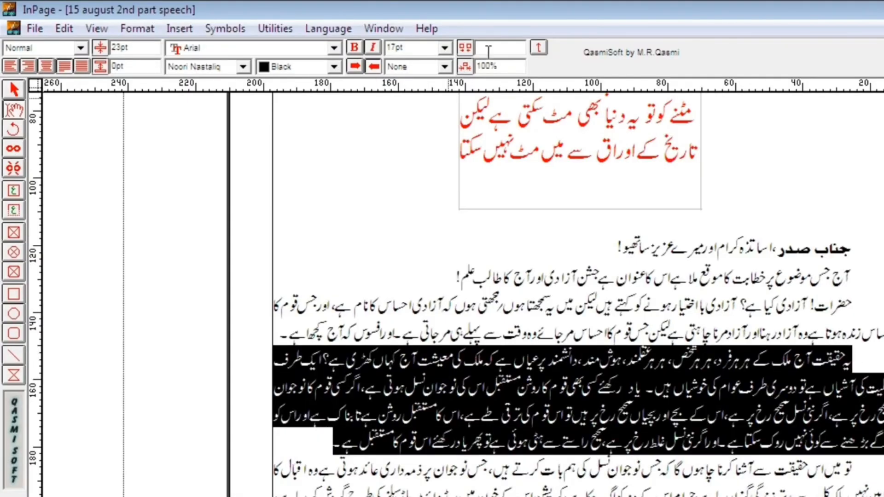
double_click(494, 67)
text(50)
key(Return)
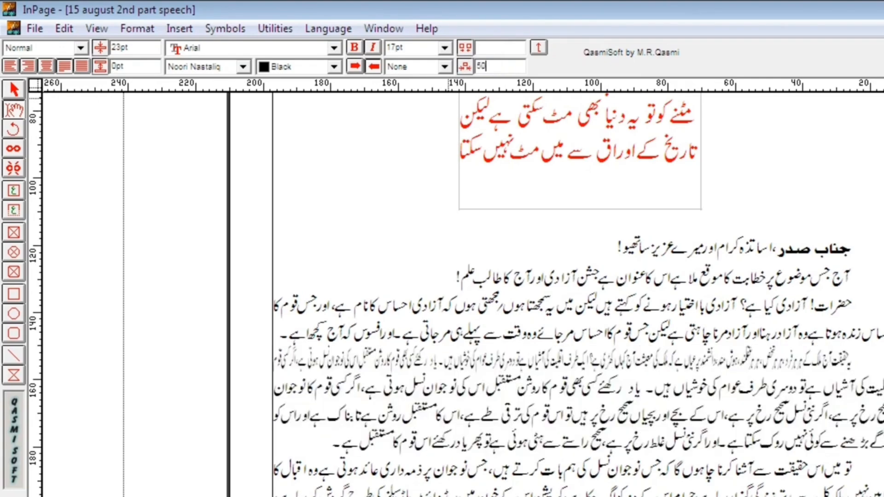
key(F7)
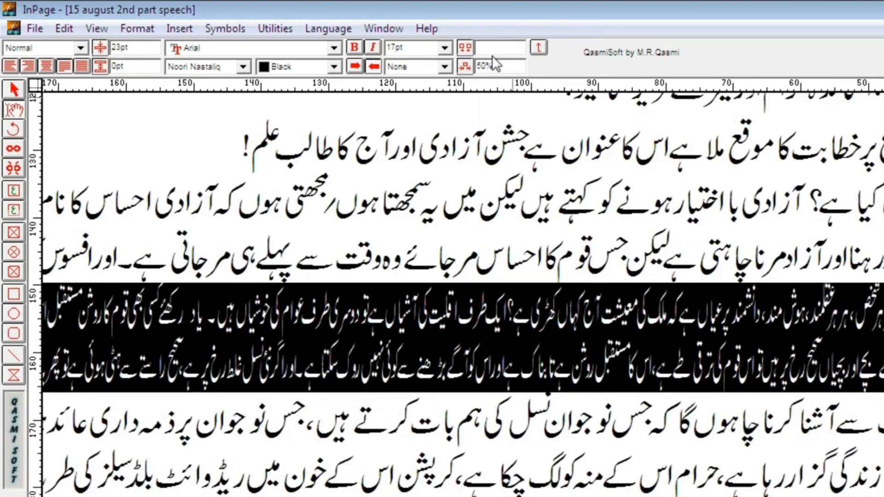
double_click(494, 67)
text(100)
key(Return)
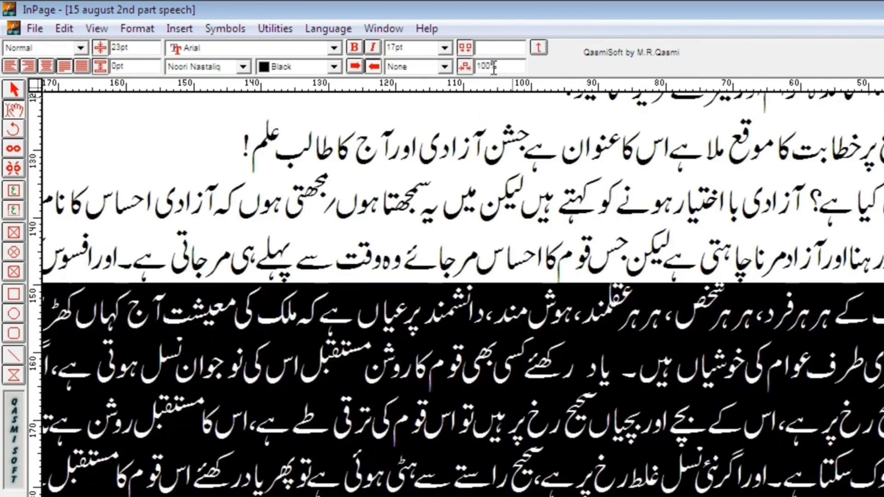
key(F6)
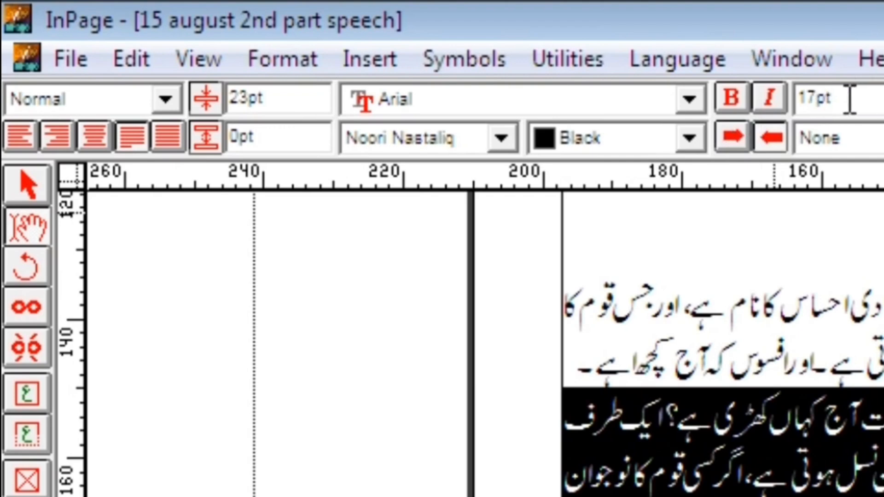
drag(849, 99, 810, 104)
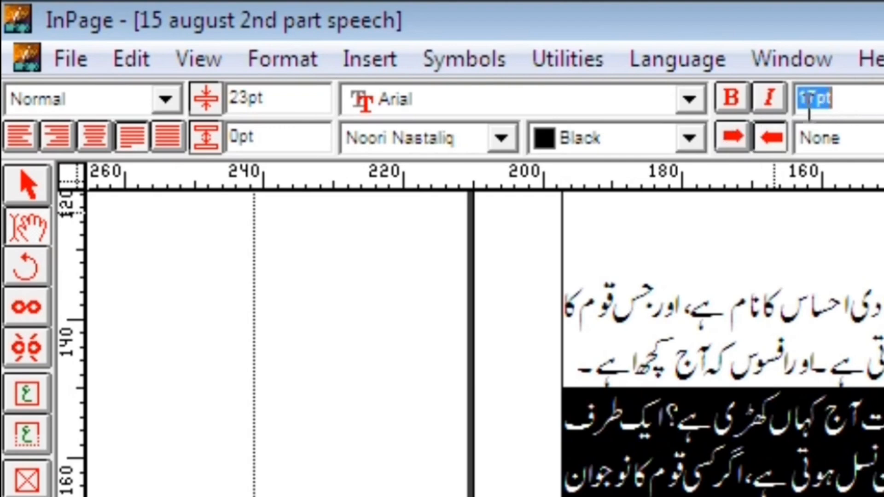
click(848, 101)
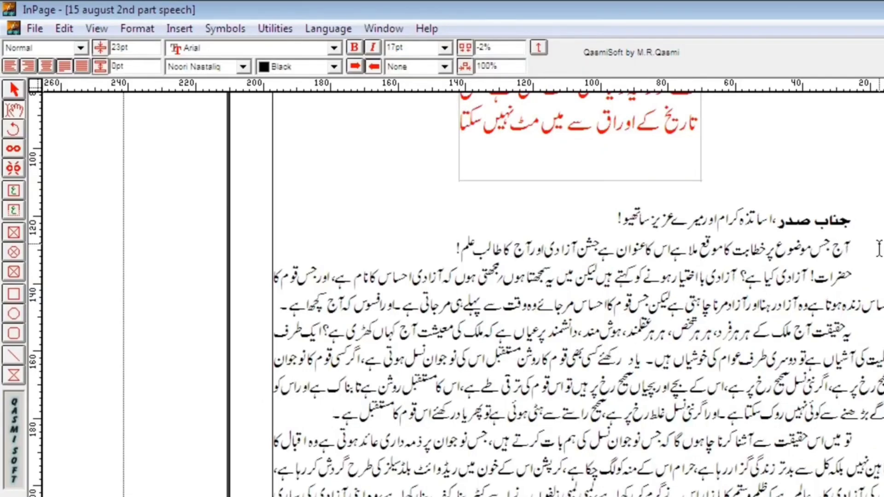
- Apply the Overline style to the word "صدر" in the salutation line
click(778, 216)
drag(781, 216, 814, 229)
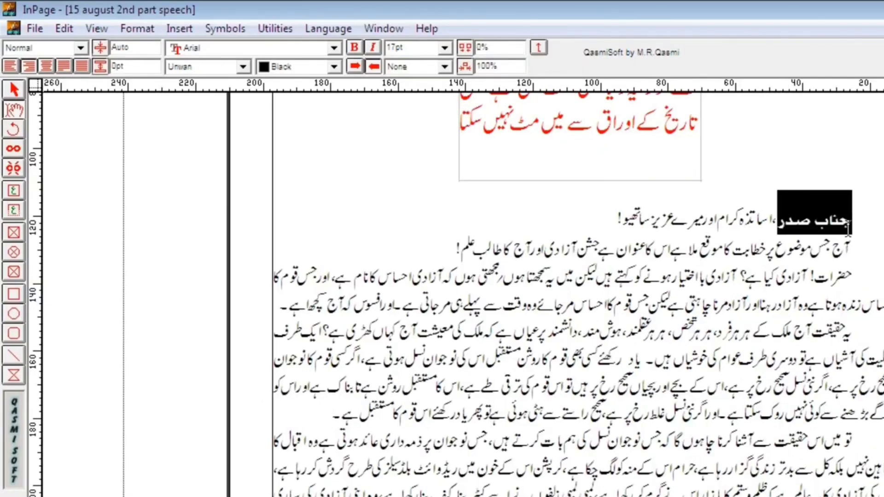
click(805, 215)
drag(781, 223, 814, 222)
click(445, 67)
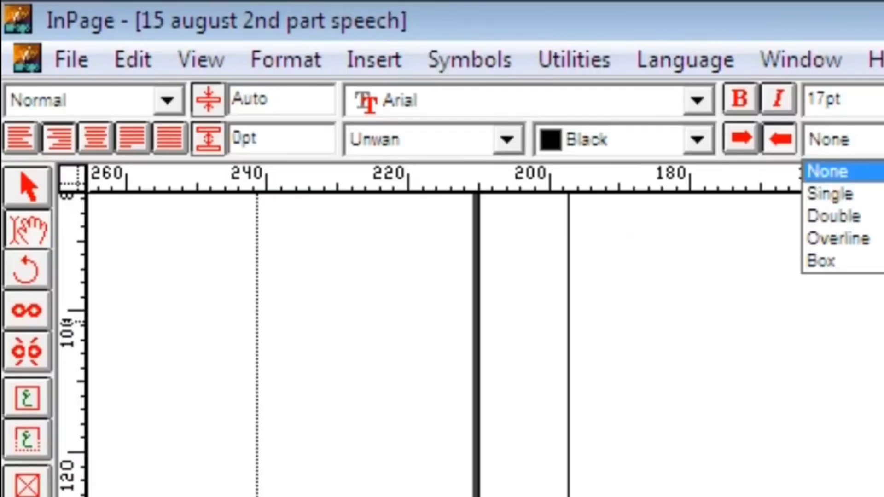
click(829, 239)
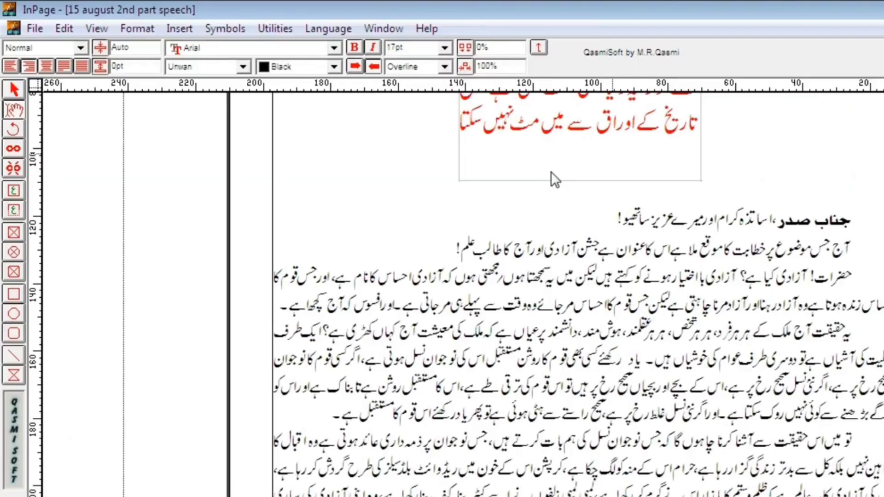
click(800, 233)
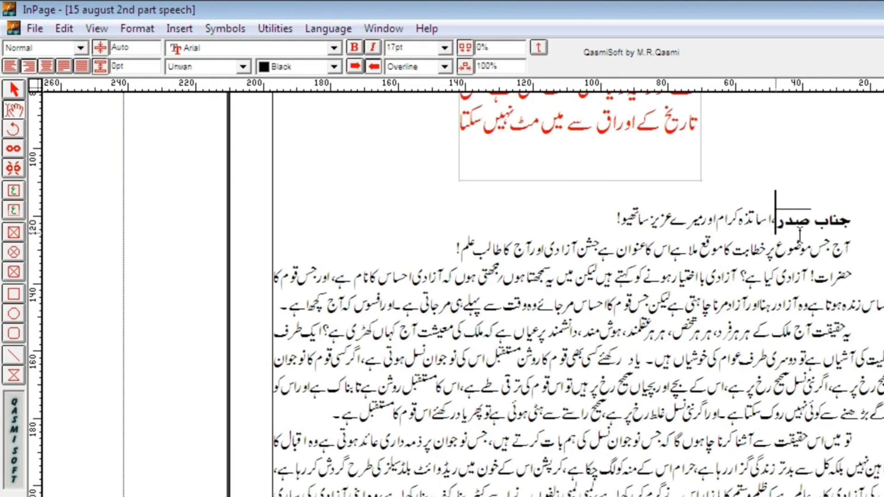